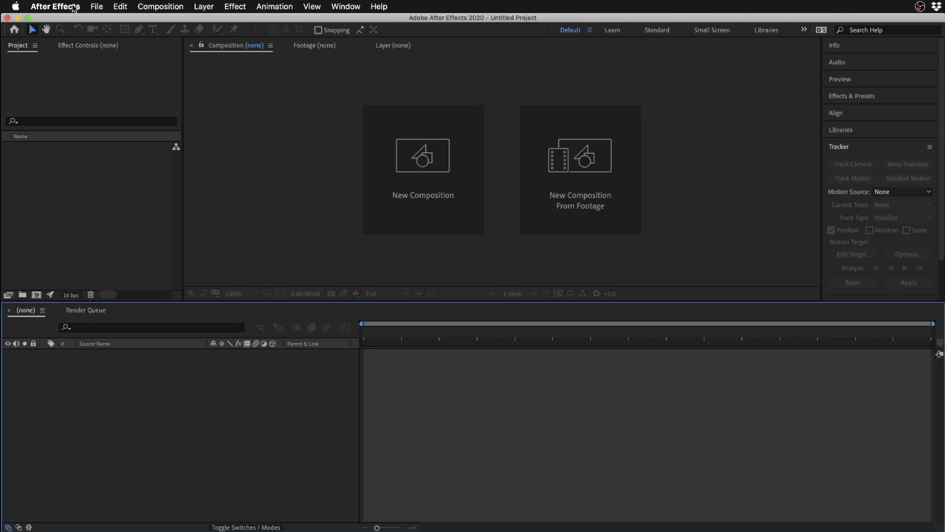
# Look through the Composition and Effect menus, then close them.
pyautogui.click(52, 7)
pyautogui.moveTo(178, 4)
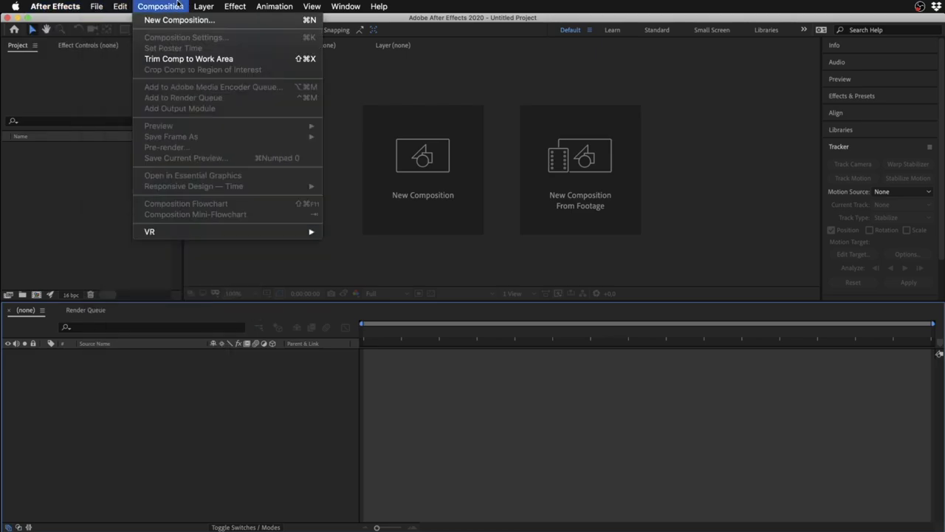
pyautogui.click(230, 7)
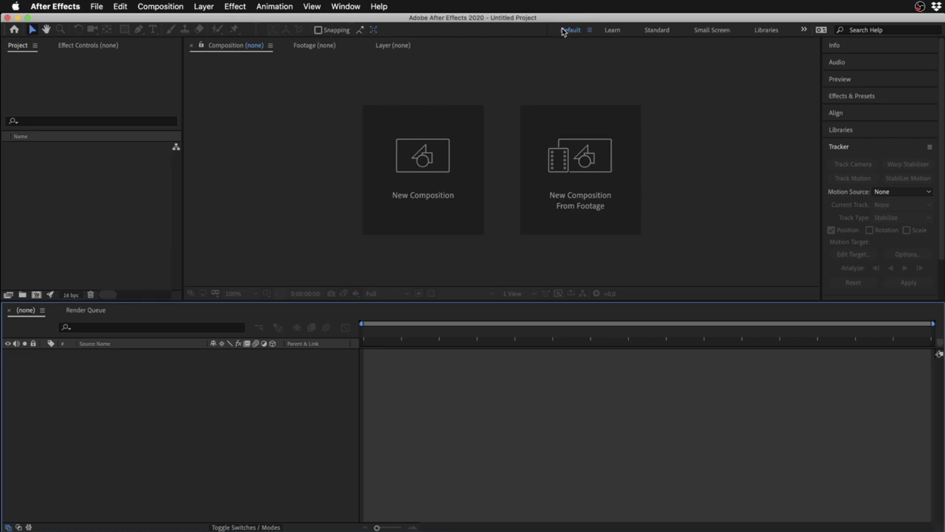
# Peek at the extra workspaces, move the timeline behind Render Queue, collapse Tracker, then switch to Learn.
pyautogui.click(804, 29)
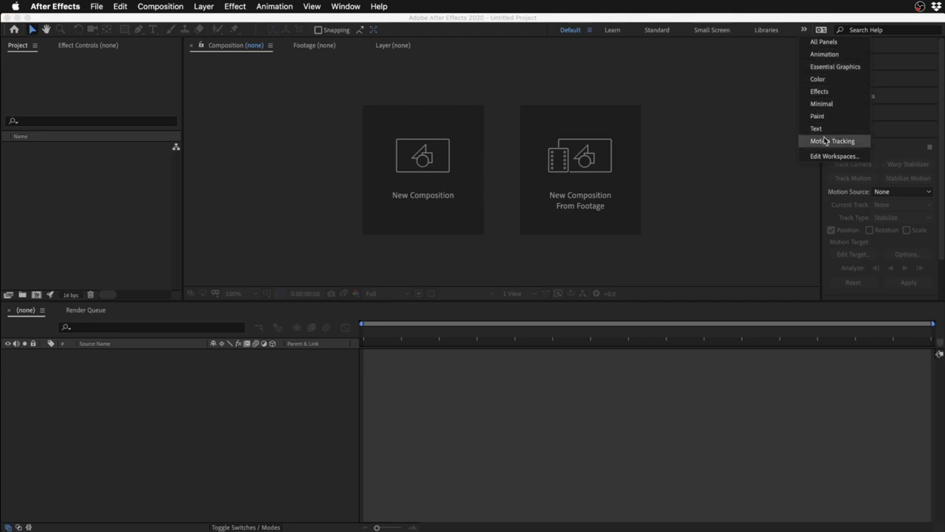
pyautogui.click(804, 31)
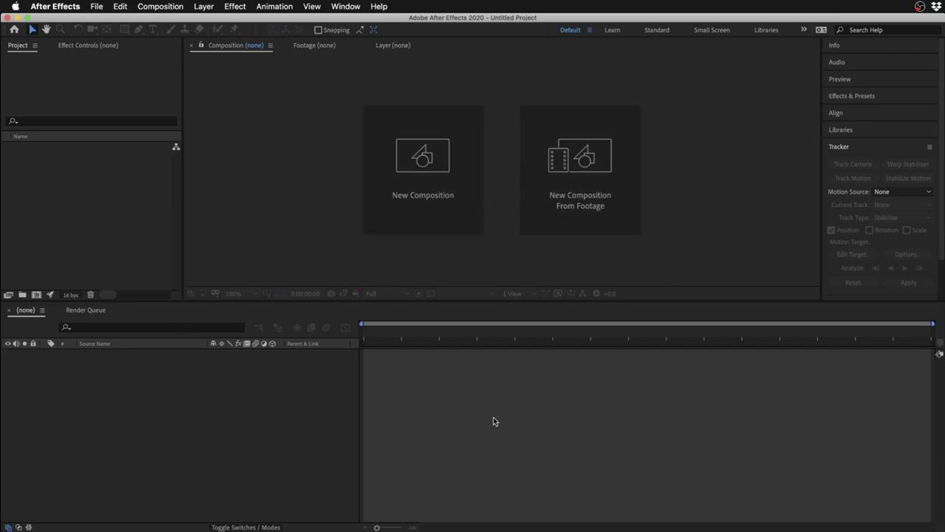
pyautogui.moveTo(27, 310)
pyautogui.mouseDown()
pyautogui.moveTo(204, 268)
pyautogui.moveTo(171, 365)
pyautogui.mouseUp()
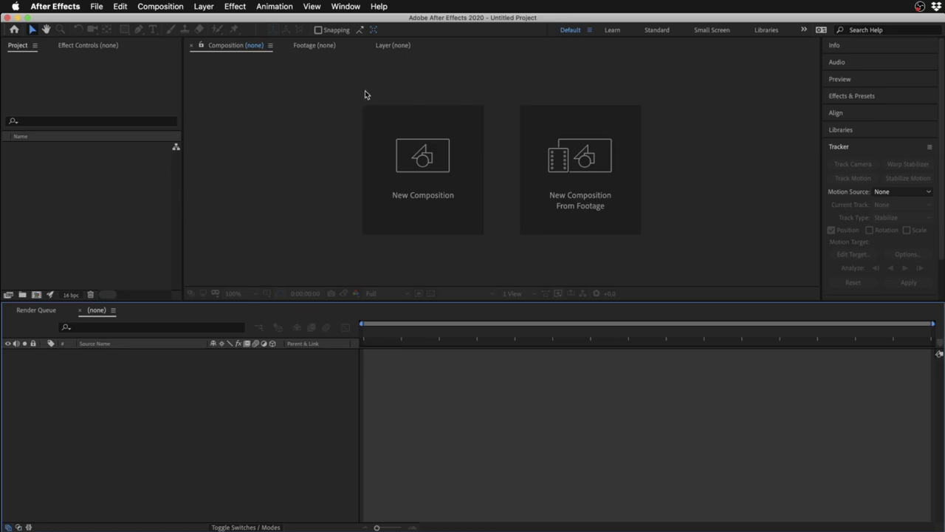
pyautogui.click(867, 147)
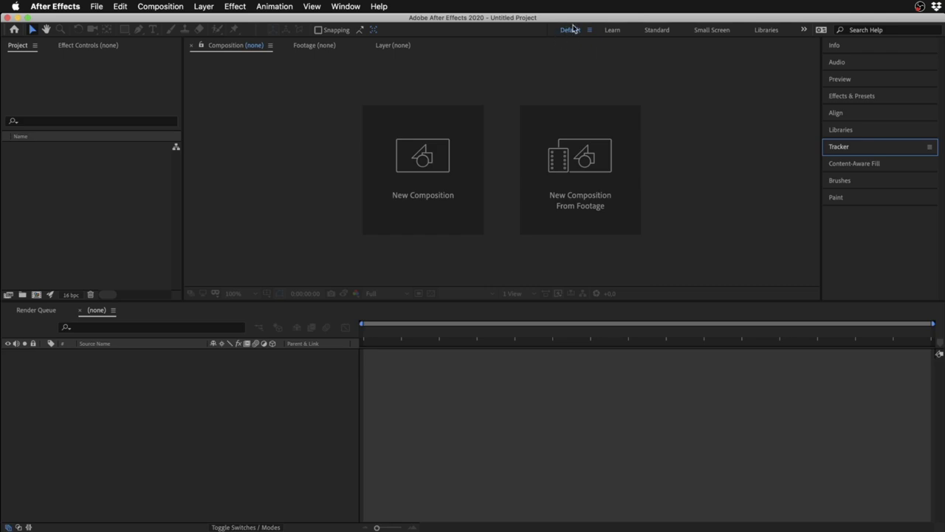
pyautogui.click(612, 31)
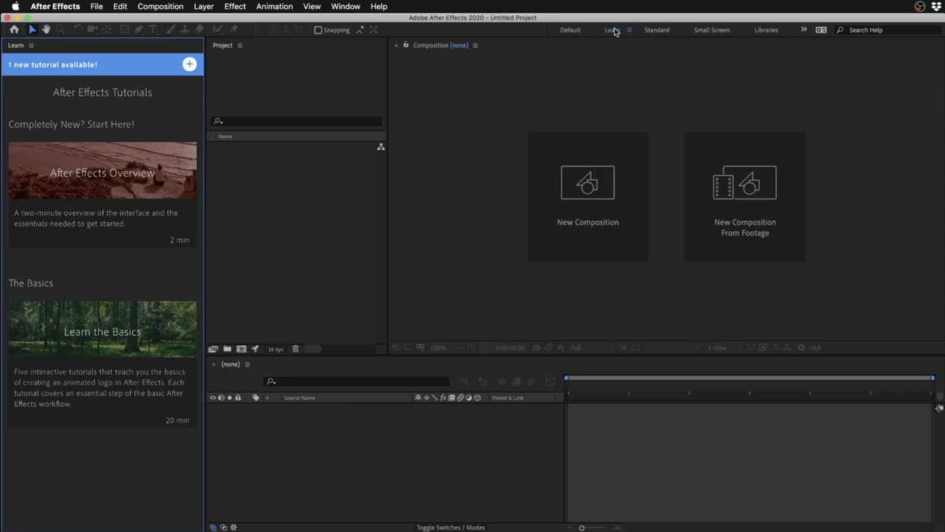
# Cycle through the Standard, Small Screen, Libraries and Animation workspaces, then return to Default.
pyautogui.click(657, 31)
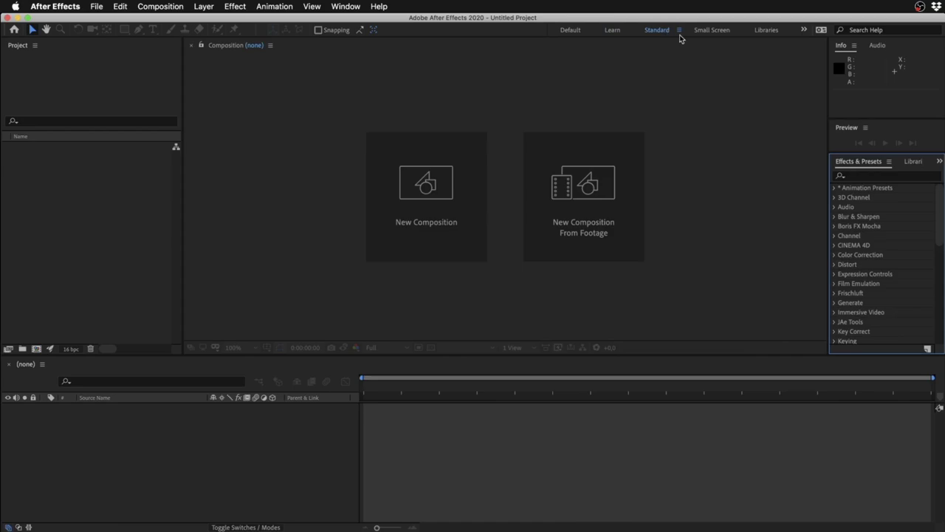
pyautogui.click(715, 30)
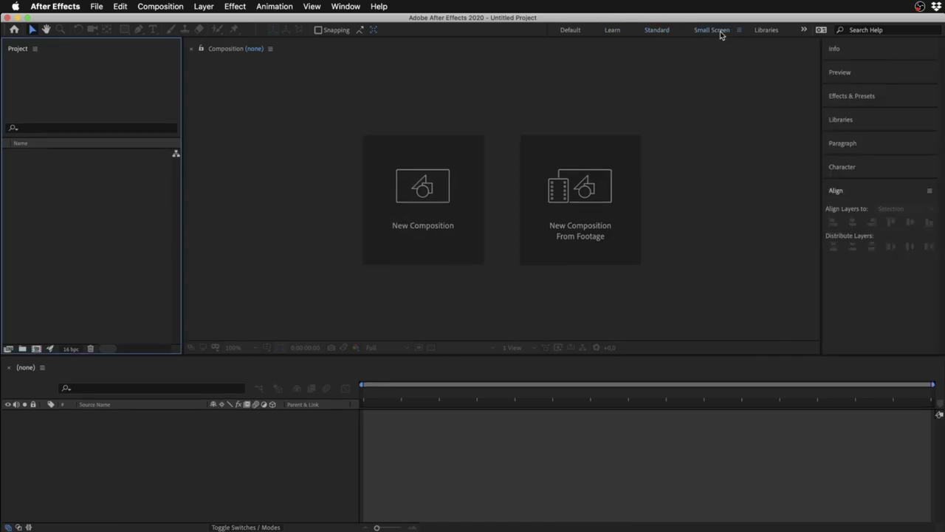
pyautogui.click(773, 33)
pyautogui.click(804, 30)
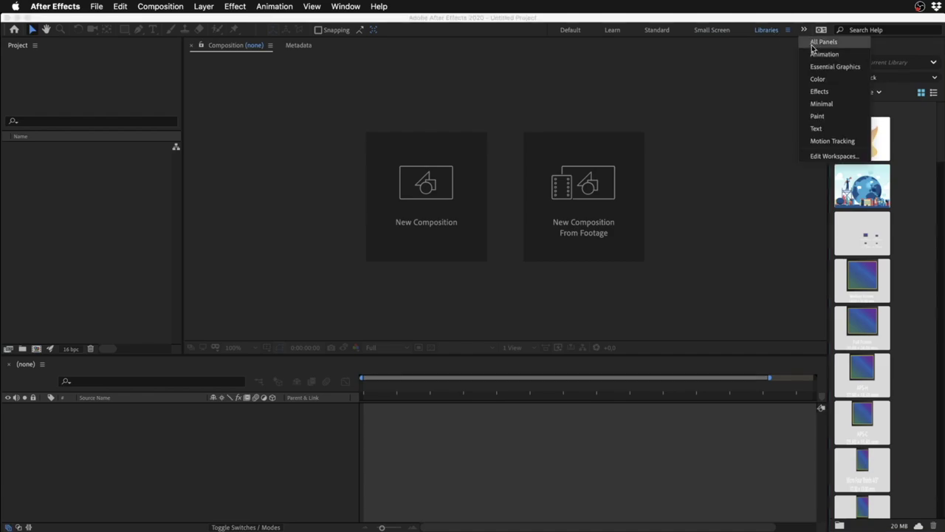
pyautogui.click(825, 55)
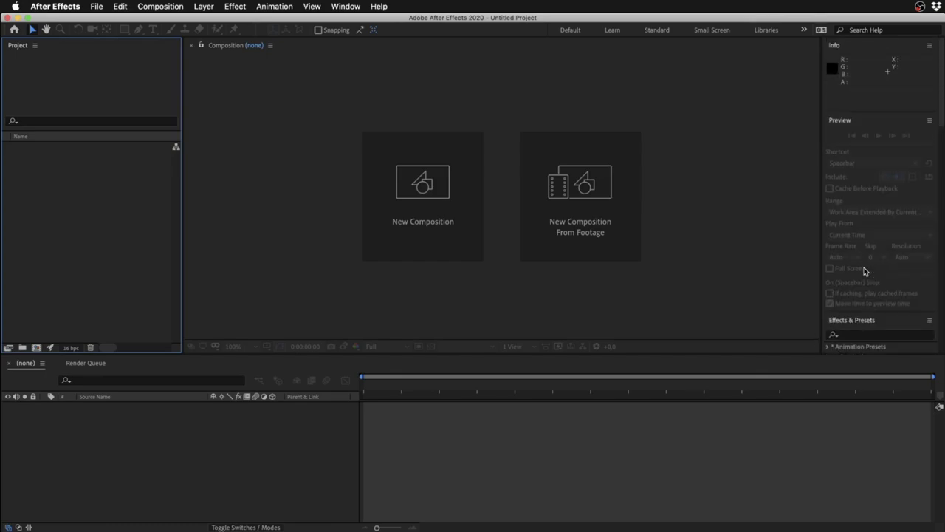
pyautogui.click(573, 31)
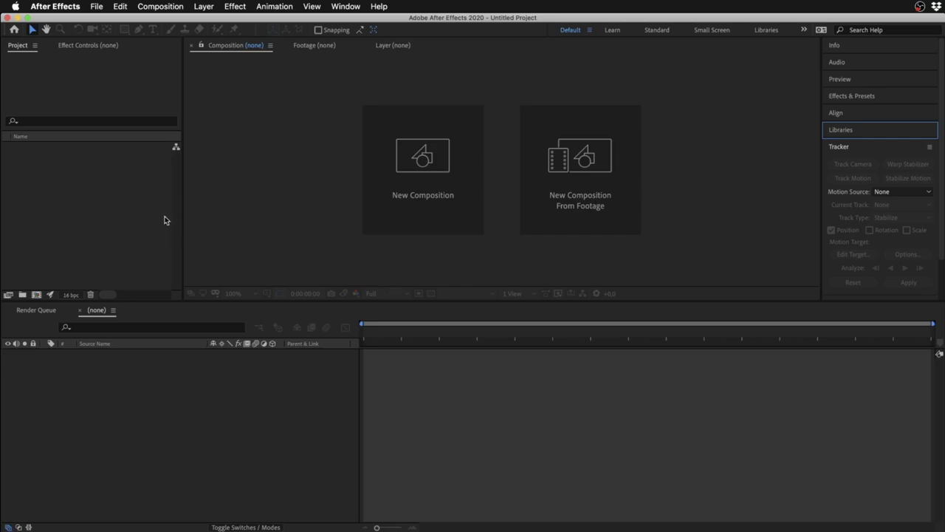
pyautogui.click(262, 185)
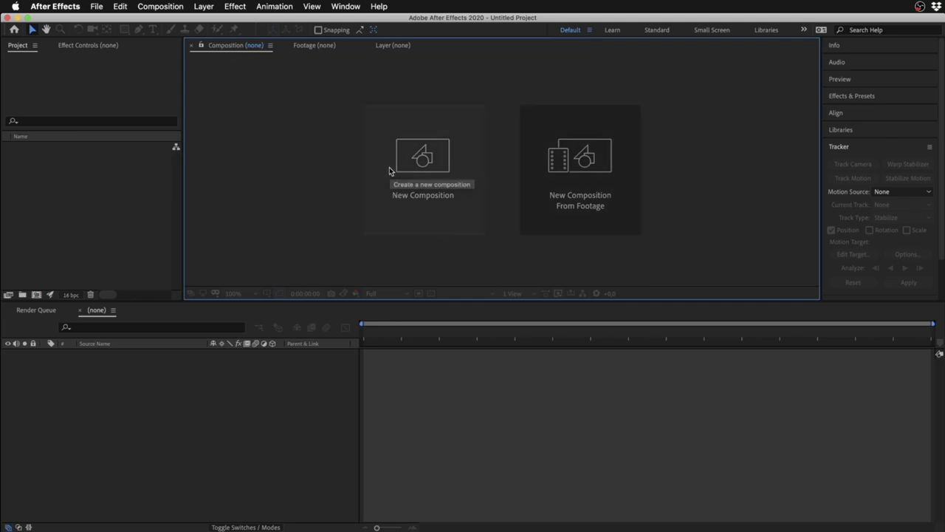
pyautogui.click(319, 47)
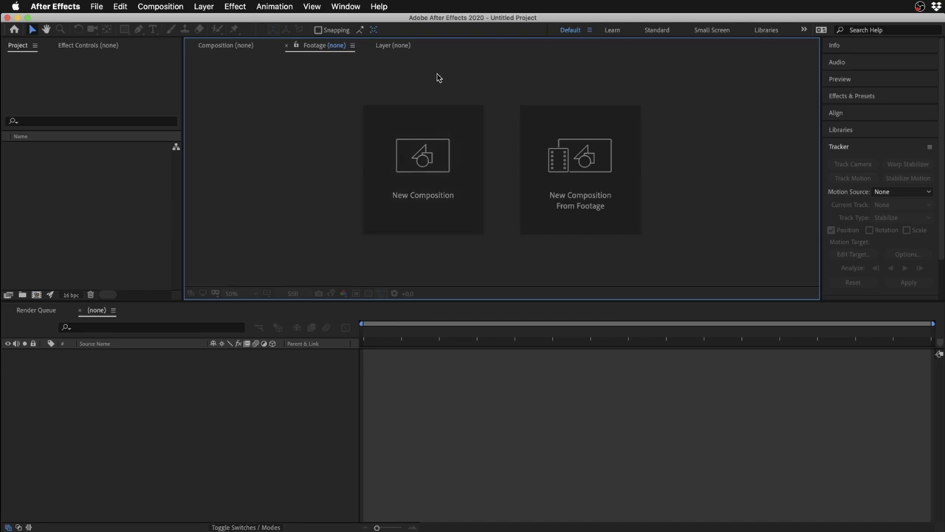
pyautogui.click(218, 45)
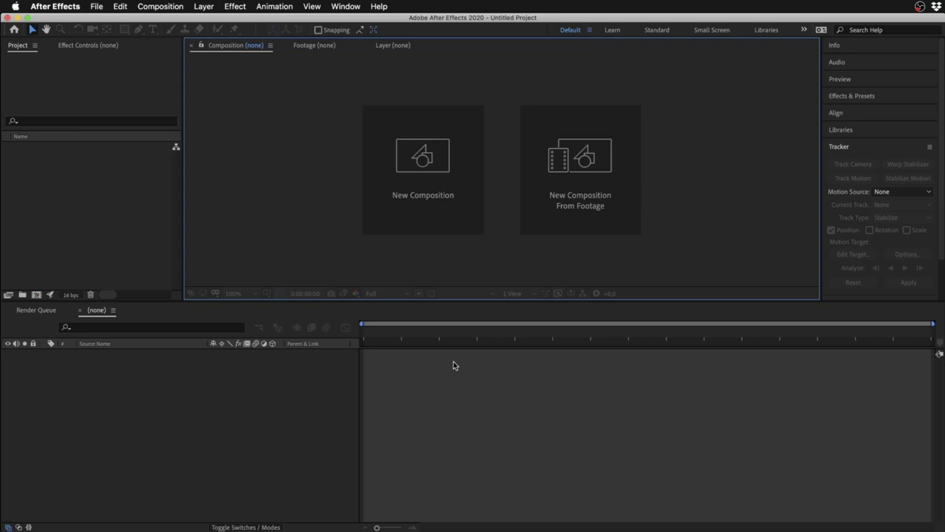
pyautogui.click(396, 46)
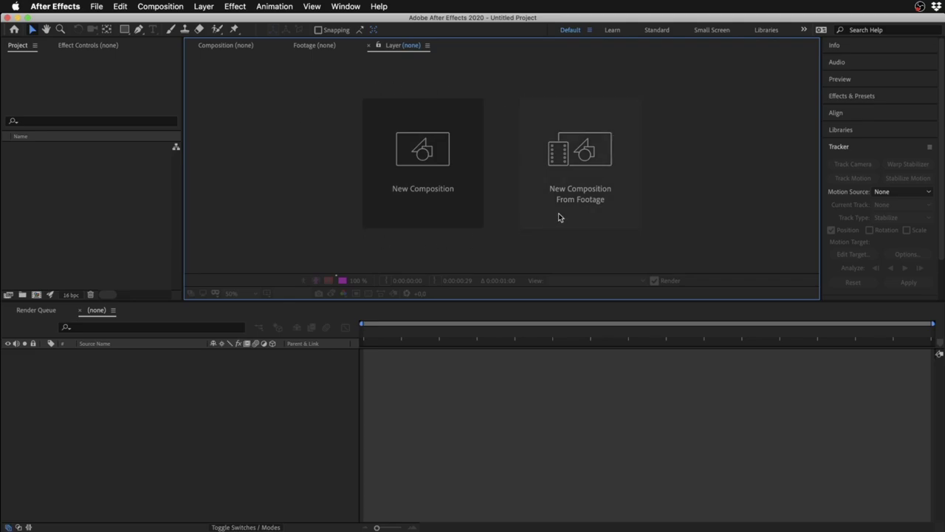
# Switch the viewer to Footage and back to Layer, and show the Render Queue in the bottom panel.
pyautogui.click(308, 46)
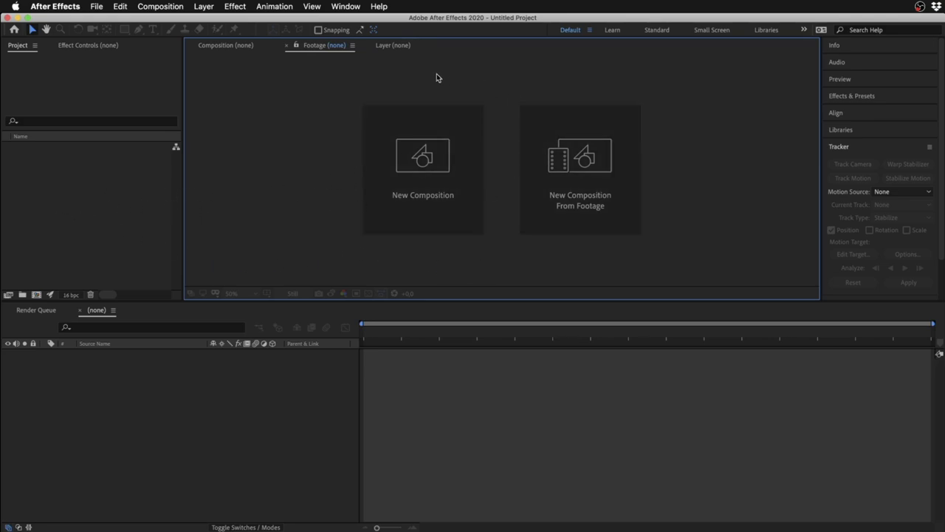
pyautogui.click(397, 47)
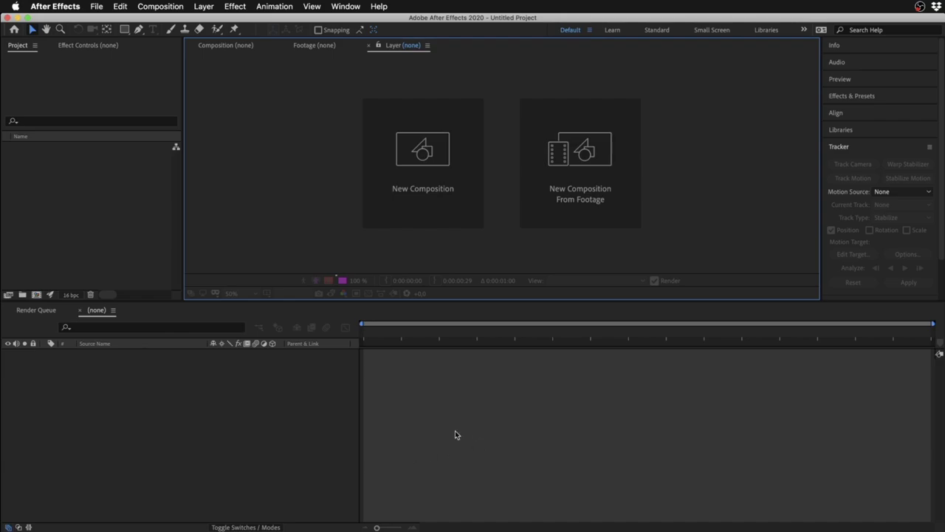
pyautogui.click(43, 311)
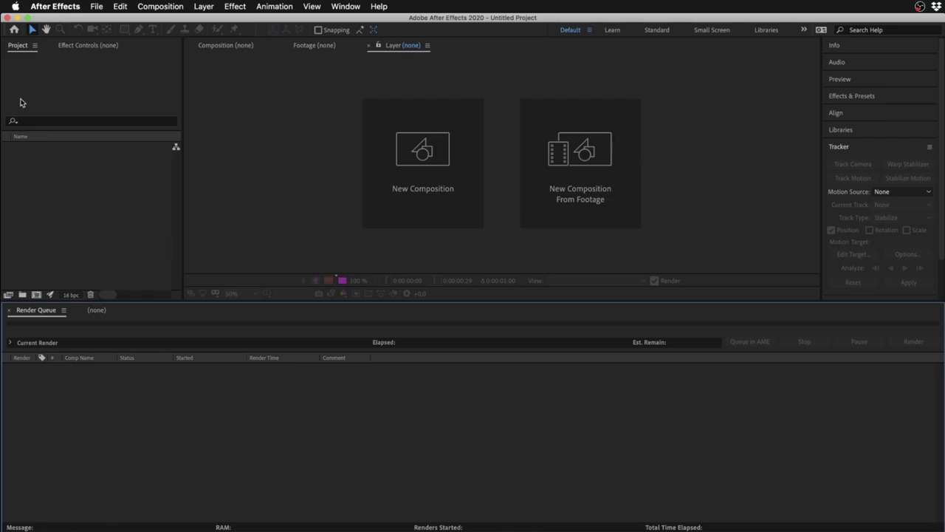
# Replace the Project panel with the empty Effect Controls panel.
pyautogui.click(17, 48)
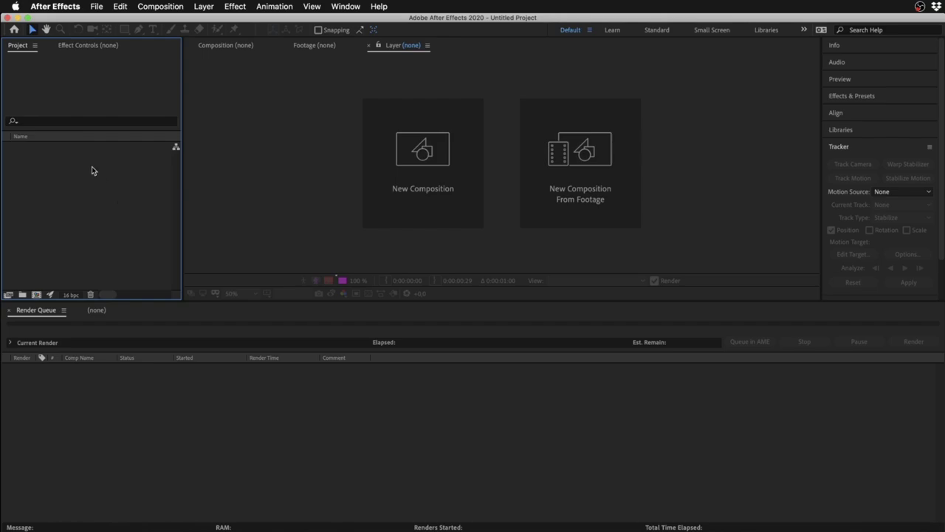
pyautogui.click(99, 48)
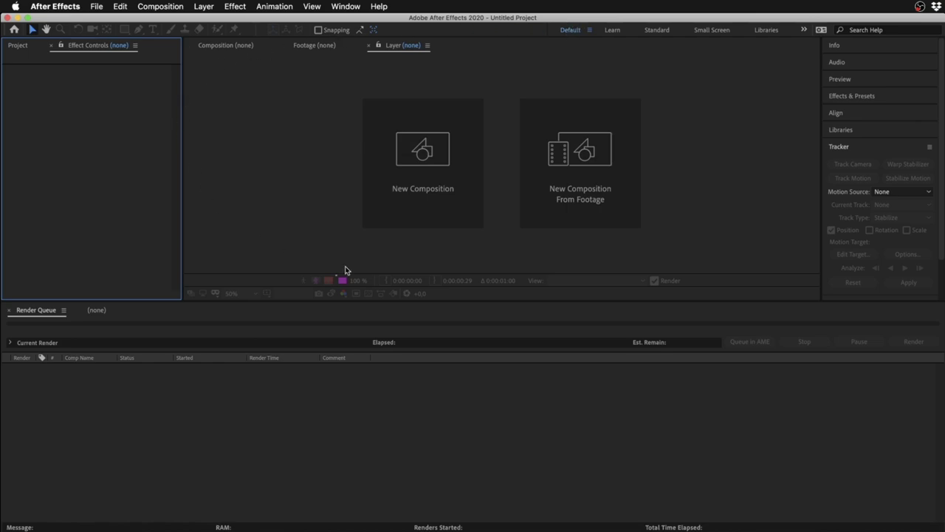
# Toggle the Info, Audio and Preview panels, leaving Audio collapsed and Preview's playback settings expanded.
pyautogui.click(879, 46)
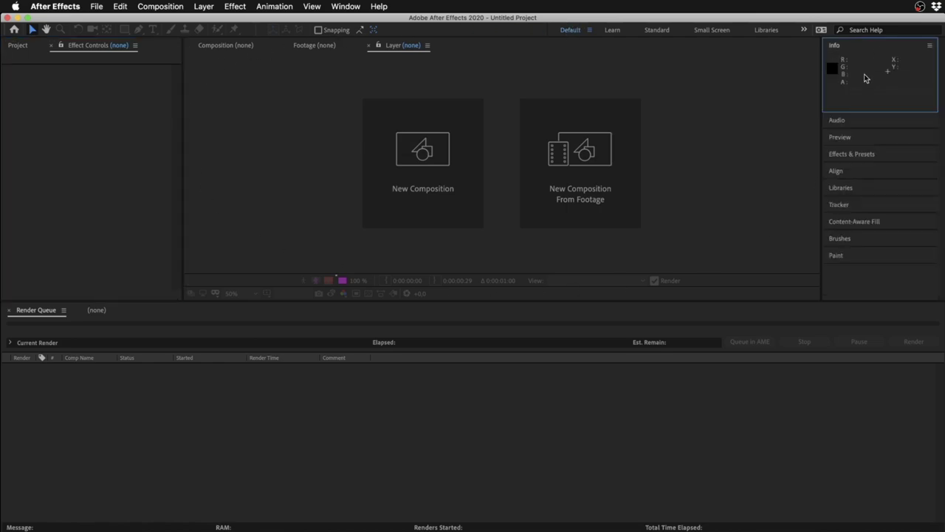
pyautogui.click(859, 125)
pyautogui.click(873, 253)
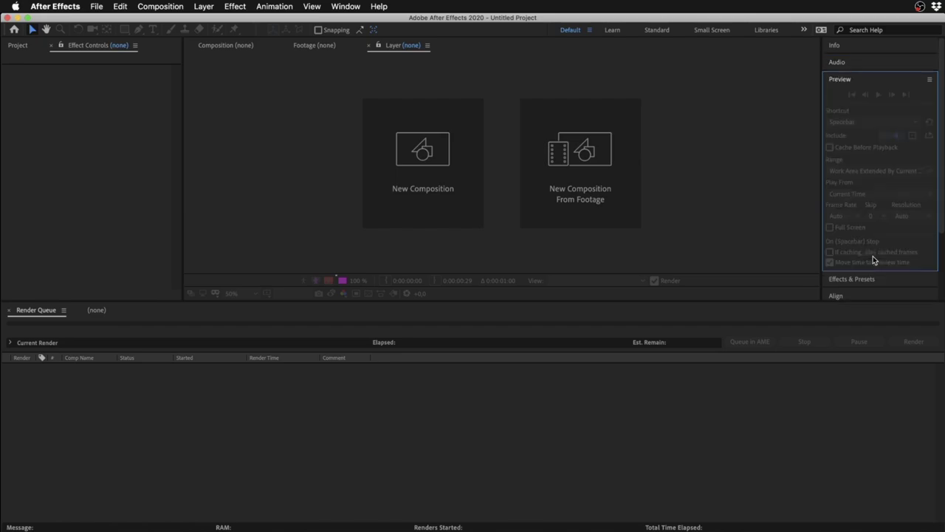
pyautogui.click(857, 45)
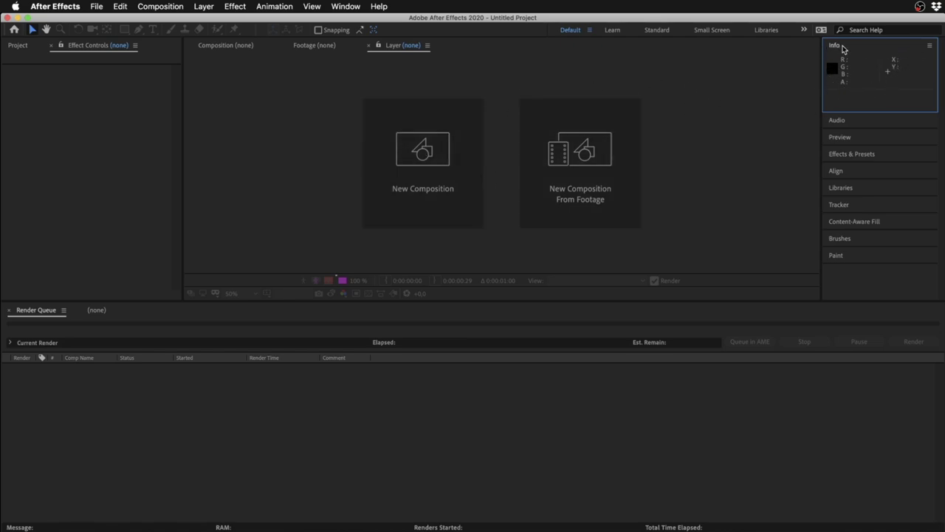
pyautogui.press('super+4')
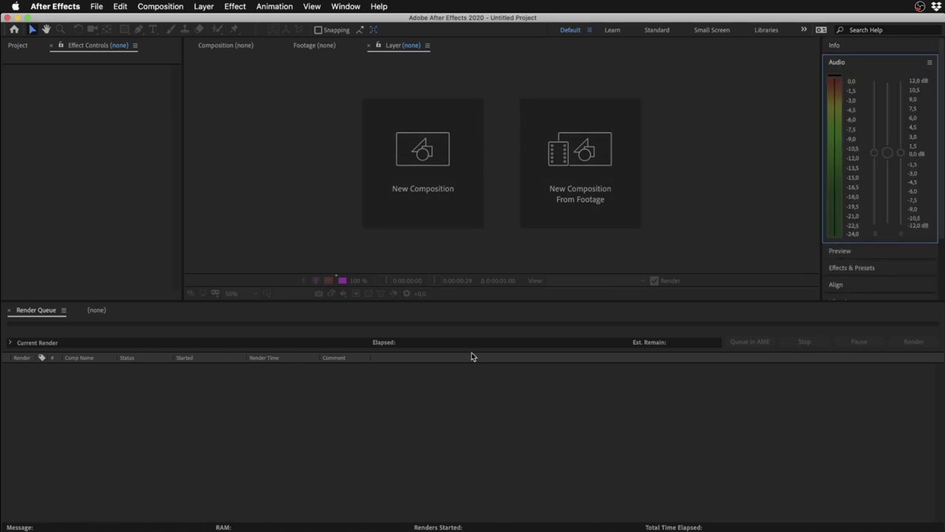
pyautogui.click(869, 64)
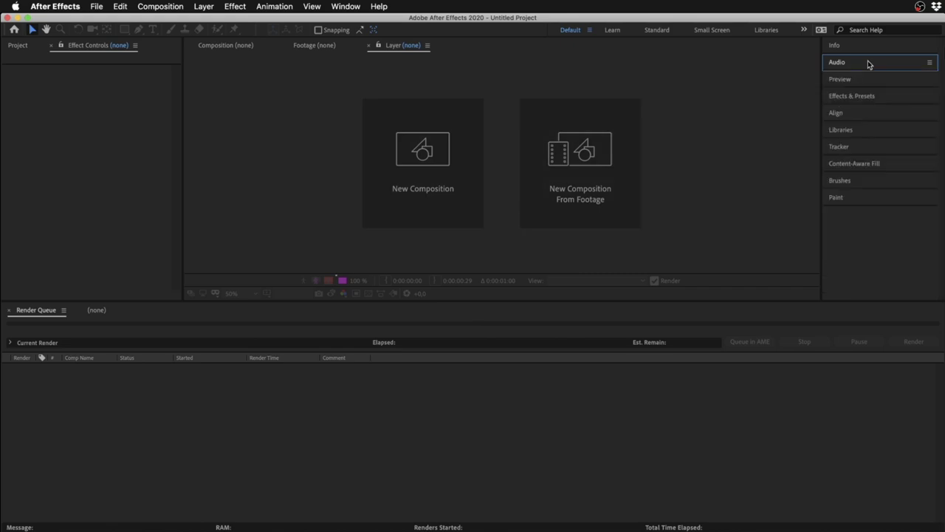
pyautogui.click(866, 79)
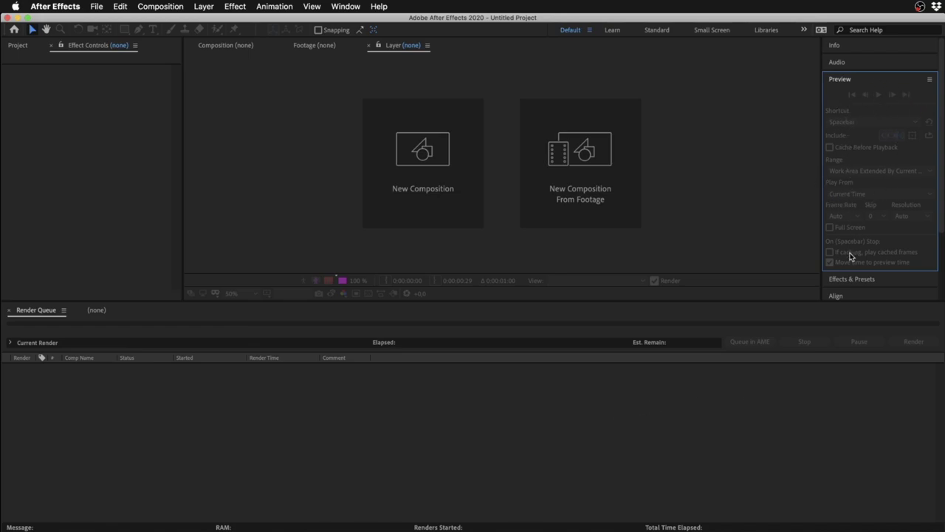
# Browse the Effects & Presets categories, collapse that panel, and expand the Align panel.
pyautogui.click(876, 79)
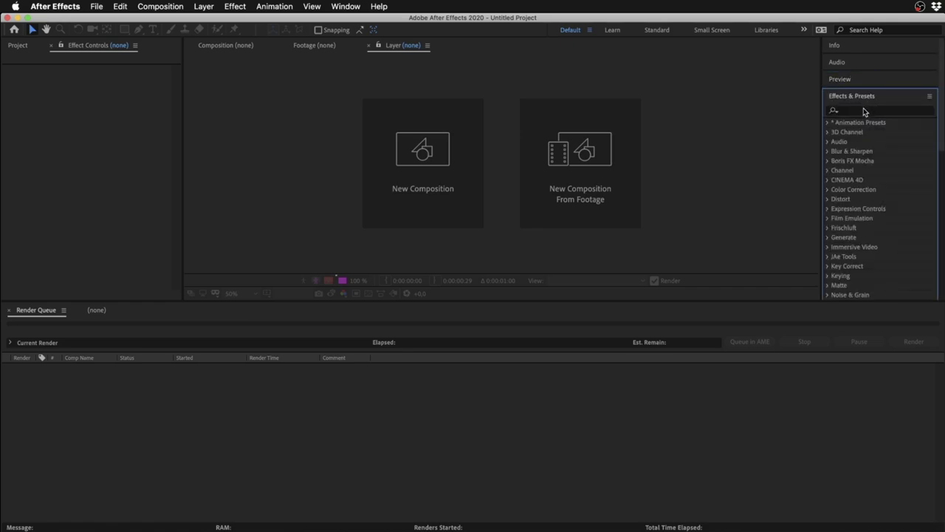
pyautogui.click(861, 110)
pyautogui.scroll(-10, 860, 161)
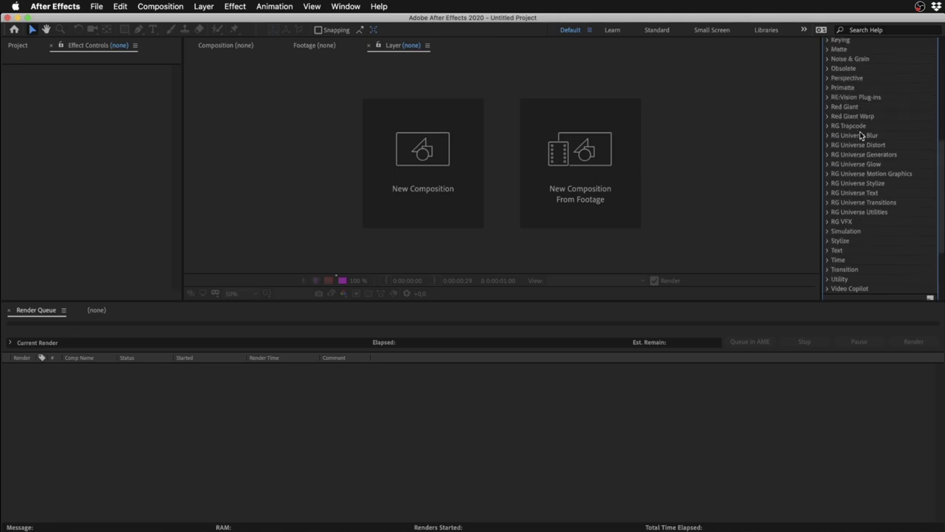
pyautogui.scroll(5, 856, 219)
pyautogui.scroll(5, 857, 220)
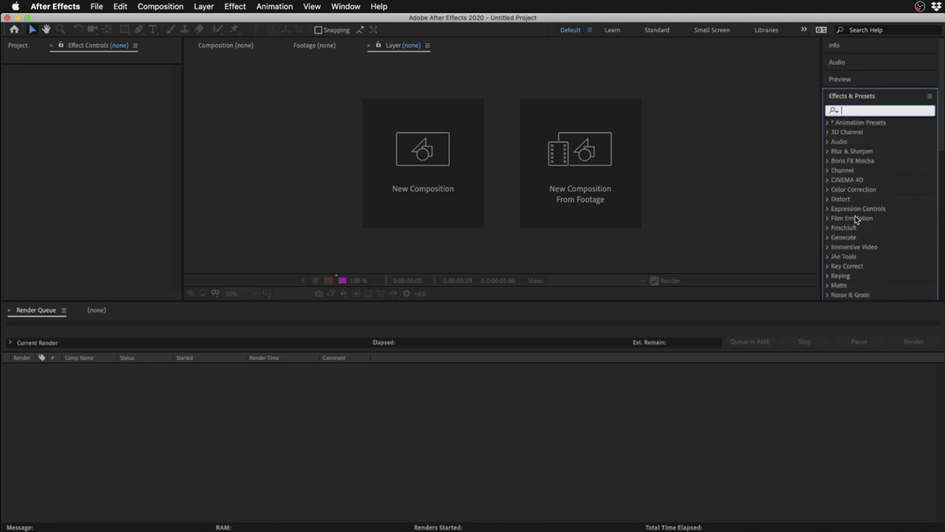
pyautogui.click(870, 99)
pyautogui.click(865, 114)
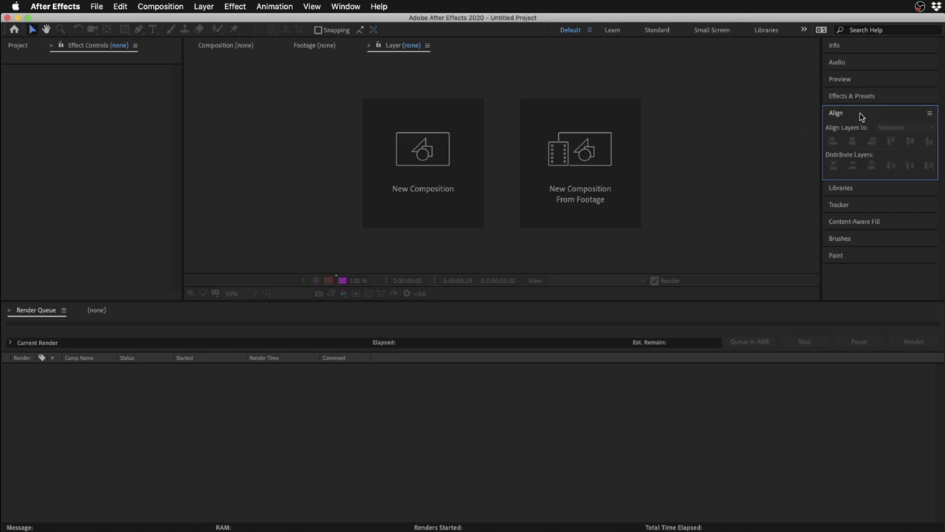
# Browse the Adobe Stock items in Libraries, collapse it, and expand the Tracker panel's options.
pyautogui.click(842, 187)
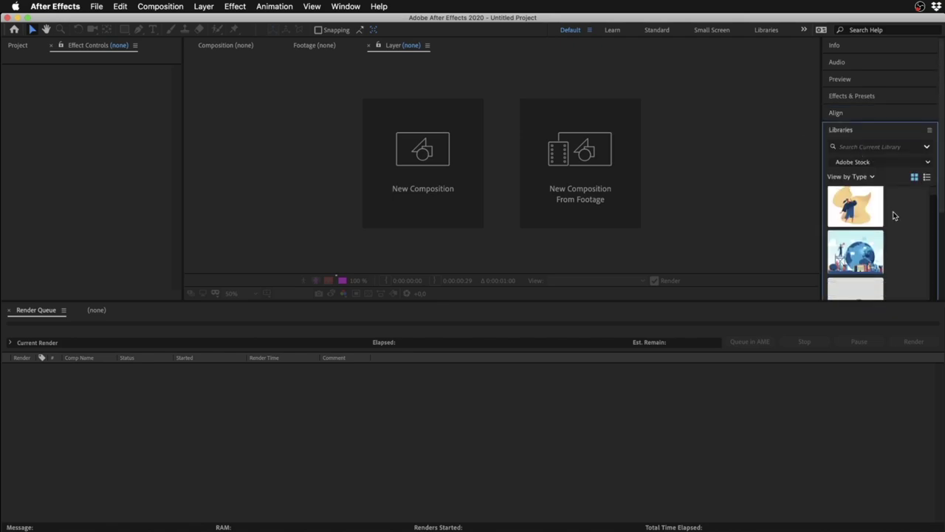
pyautogui.scroll(-10, 893, 214)
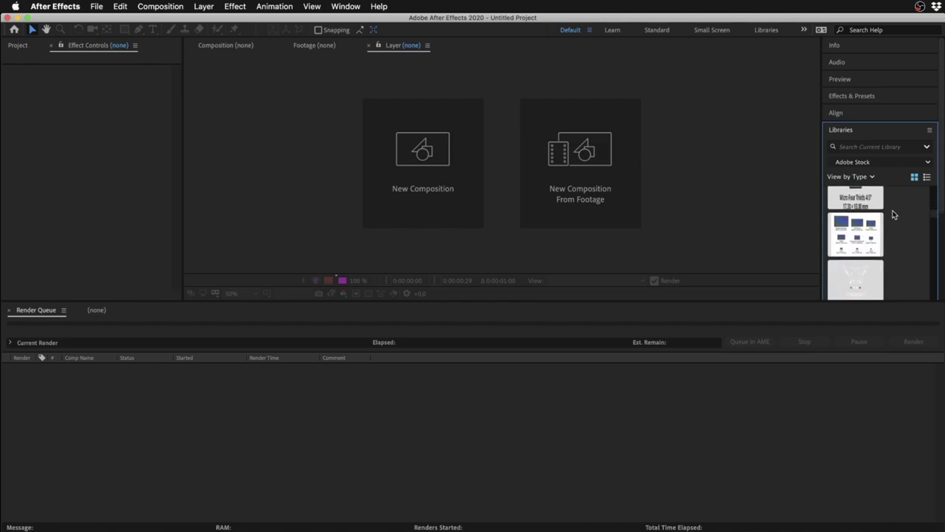
pyautogui.scroll(3, 893, 214)
pyautogui.scroll(3, 893, 214)
pyautogui.scroll(3, 893, 214)
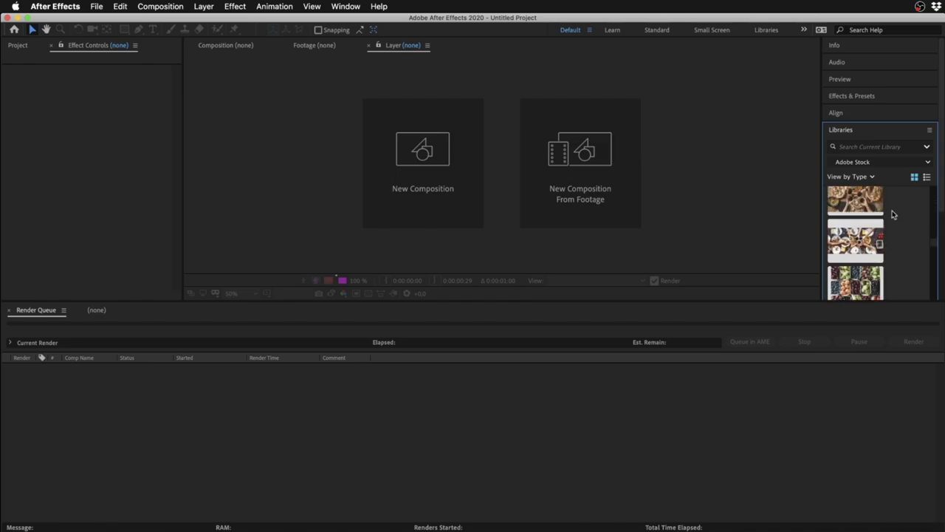
pyautogui.scroll(3, 893, 215)
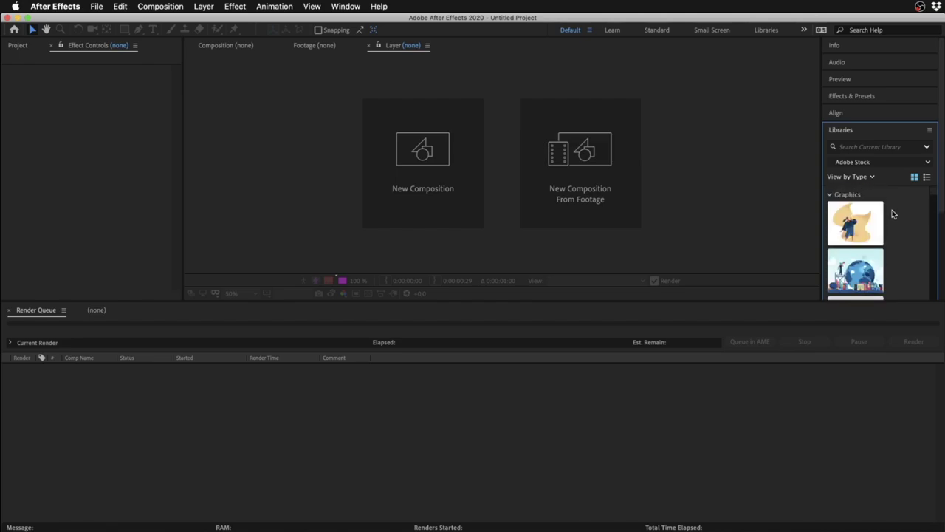
pyautogui.click(875, 135)
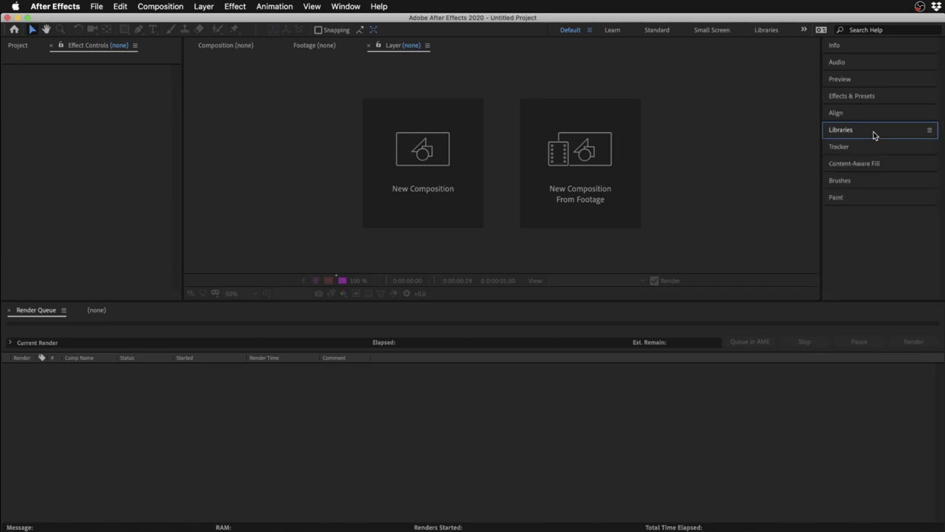
pyautogui.click(872, 135)
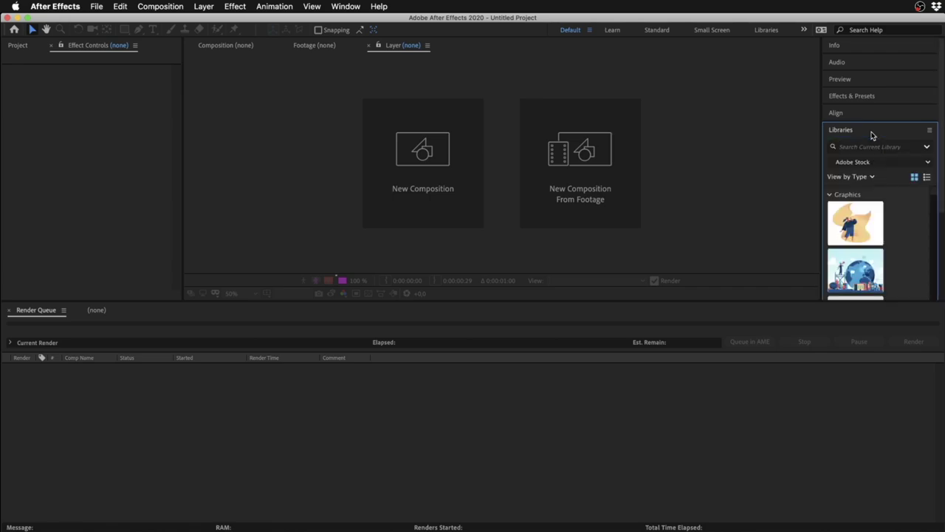
pyautogui.click(873, 136)
pyautogui.click(867, 147)
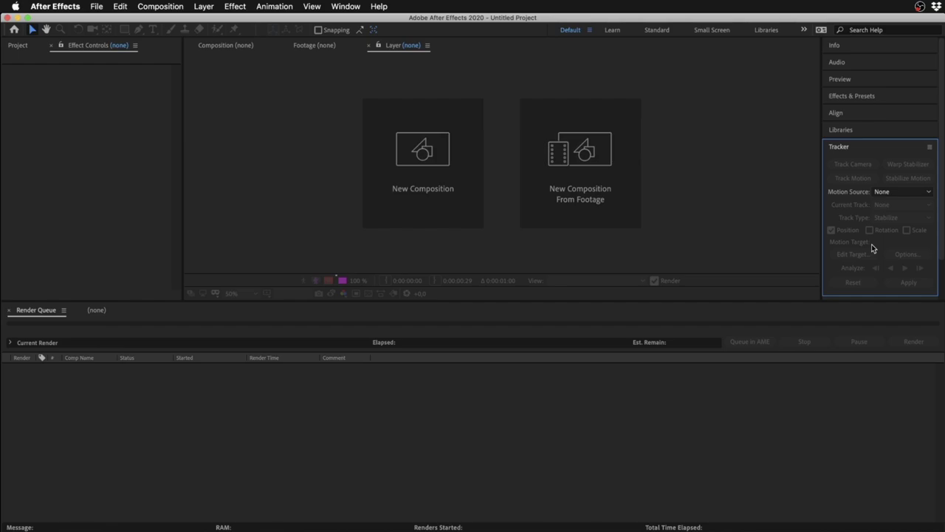
pyautogui.scroll(-2, 876, 229)
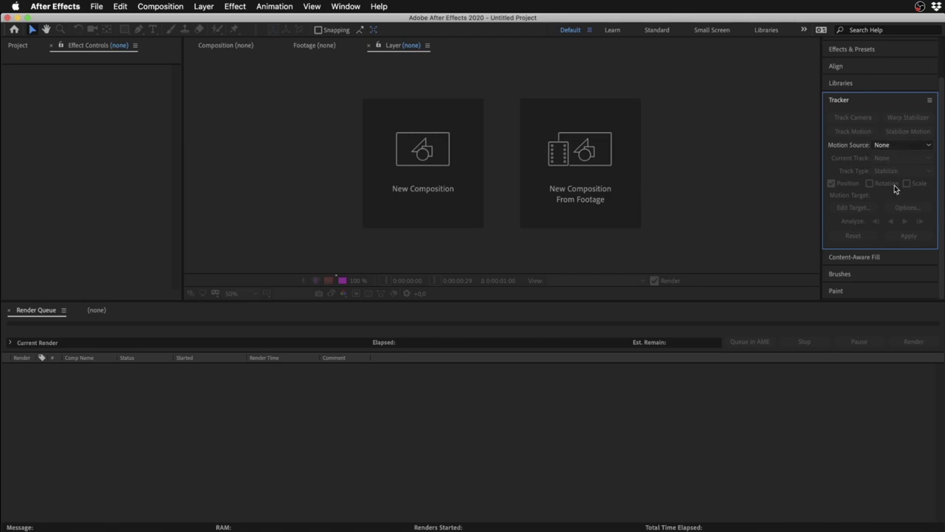
# Collapse Tracker and set the Content-Aware Fill range to Entire Duration.
pyautogui.click(869, 101)
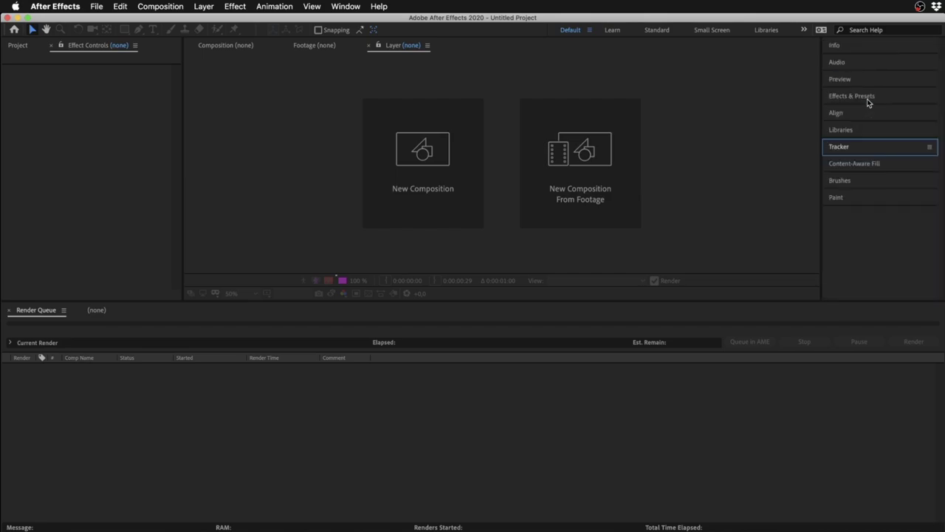
pyautogui.click(865, 163)
pyautogui.scroll(-2, 884, 231)
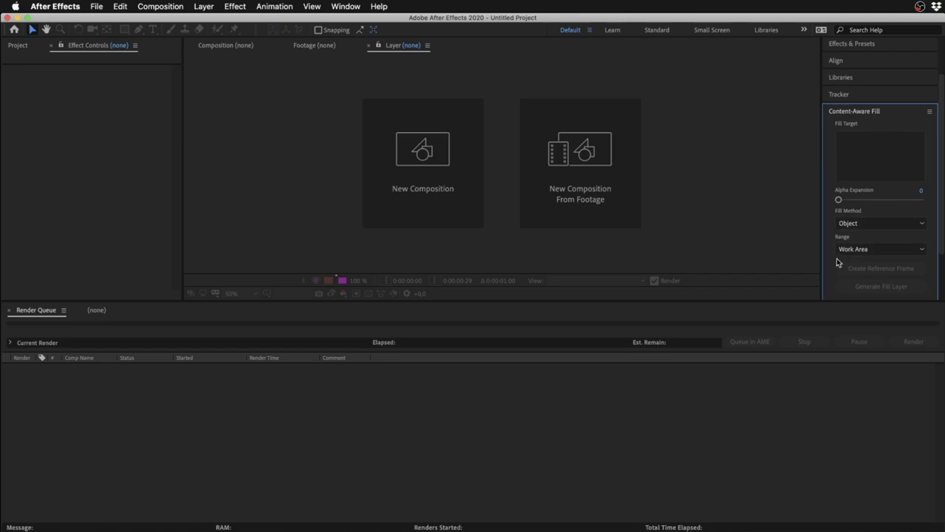
pyautogui.click(879, 249)
pyautogui.click(864, 262)
# Browse the Brushes and Paint panels, collapse Paint, and return to the Composition viewer.
pyautogui.click(870, 112)
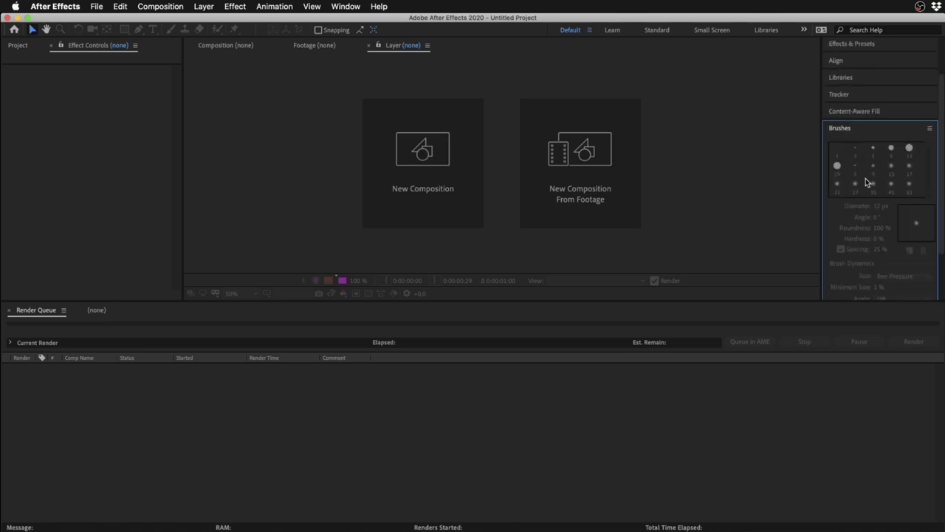
pyautogui.scroll(-3, 877, 246)
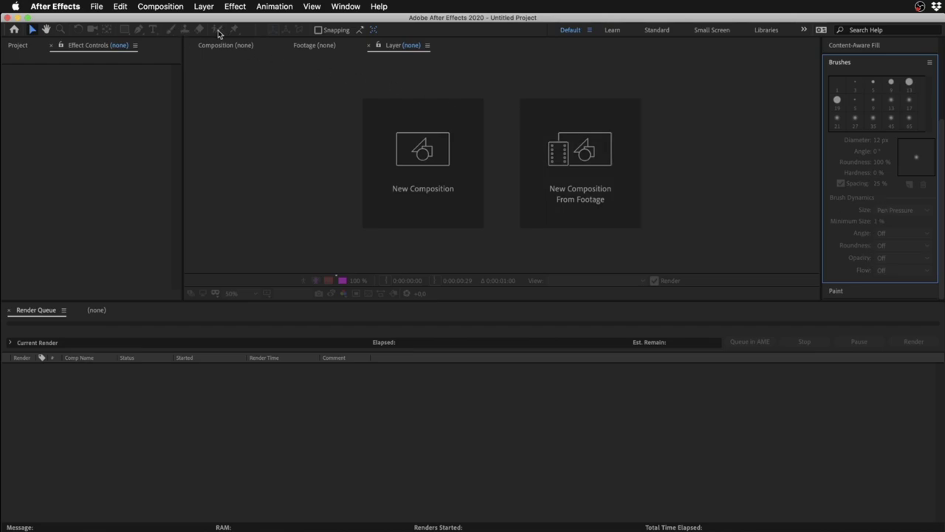
pyautogui.click(883, 294)
pyautogui.scroll(-3, 889, 246)
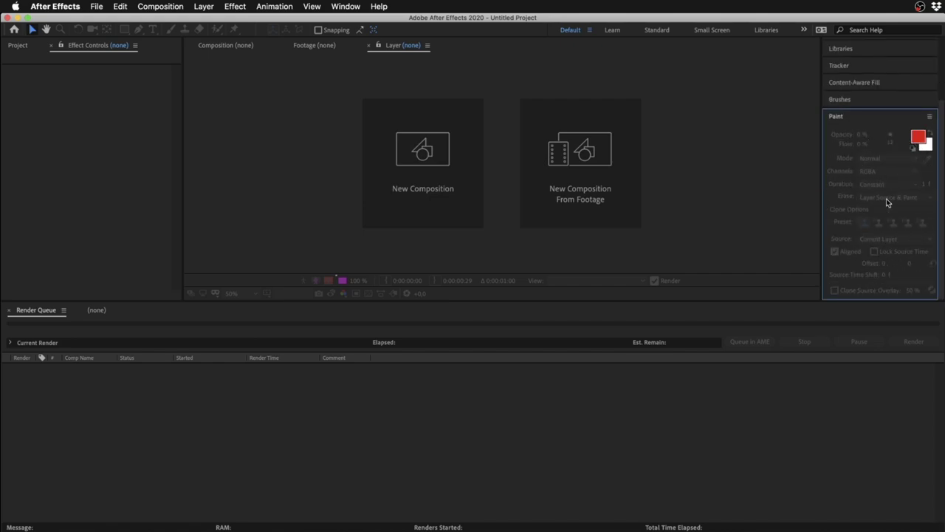
pyautogui.click(846, 116)
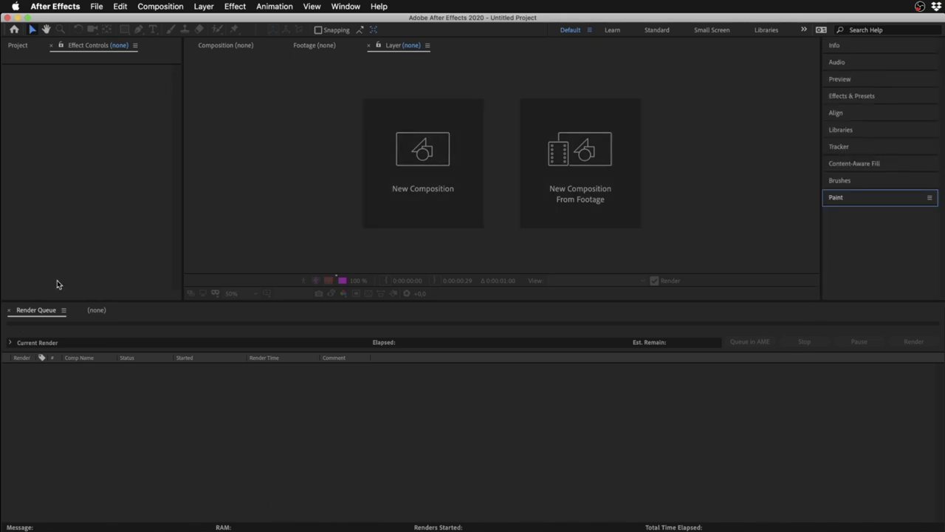
pyautogui.click(220, 47)
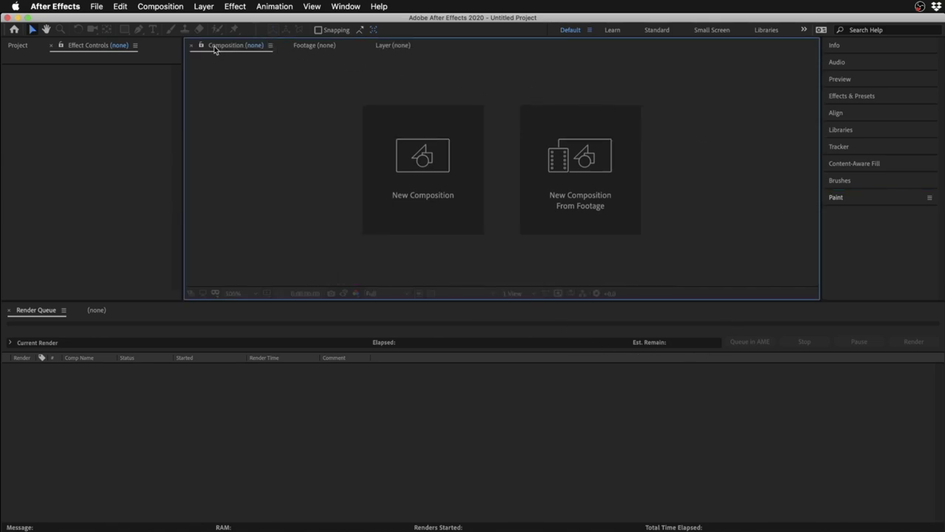